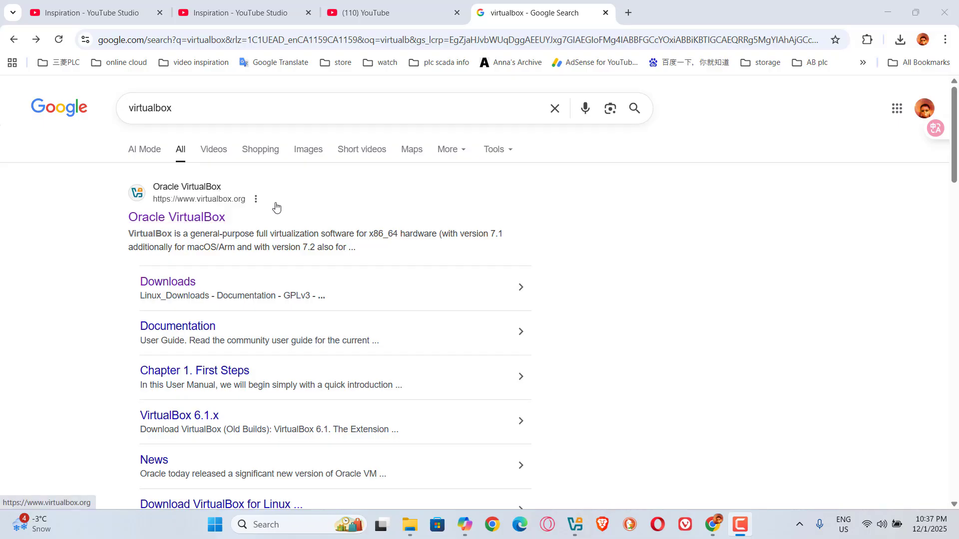
Open the Oracle VirtualBox website from the search results and go to its download page.
{"action": "left_click", "coordinate": [192, 220]}
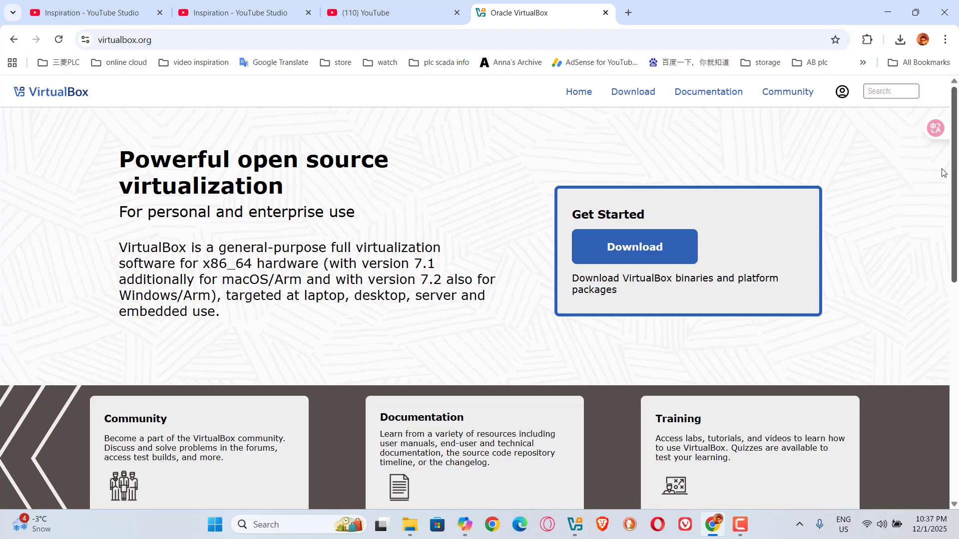
{"action": "left_click_drag", "start_coordinate": [954, 188], "coordinate": [954, 200]}
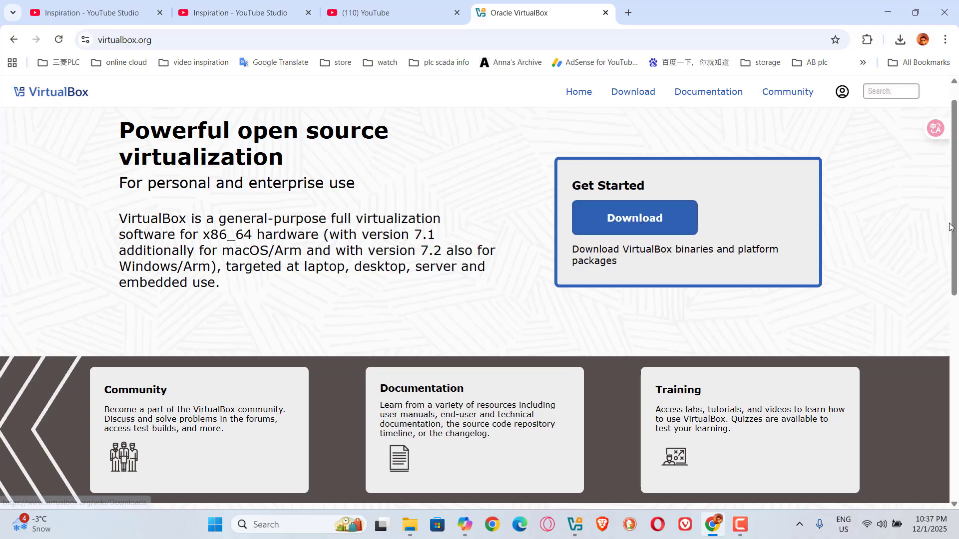
{"action": "left_click_drag", "start_coordinate": [951, 233], "coordinate": [958, 384]}
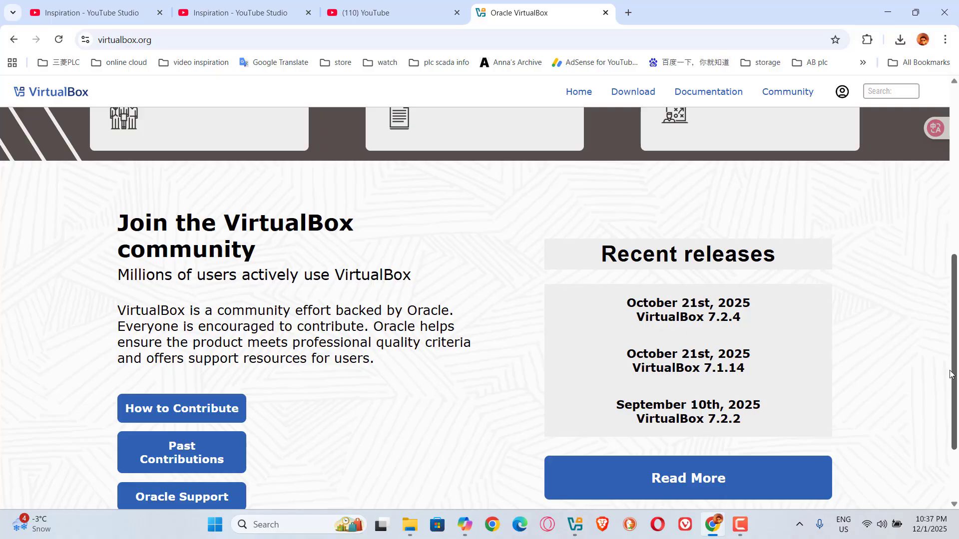
{"action": "left_click_drag", "start_coordinate": [951, 375], "coordinate": [940, 192]}
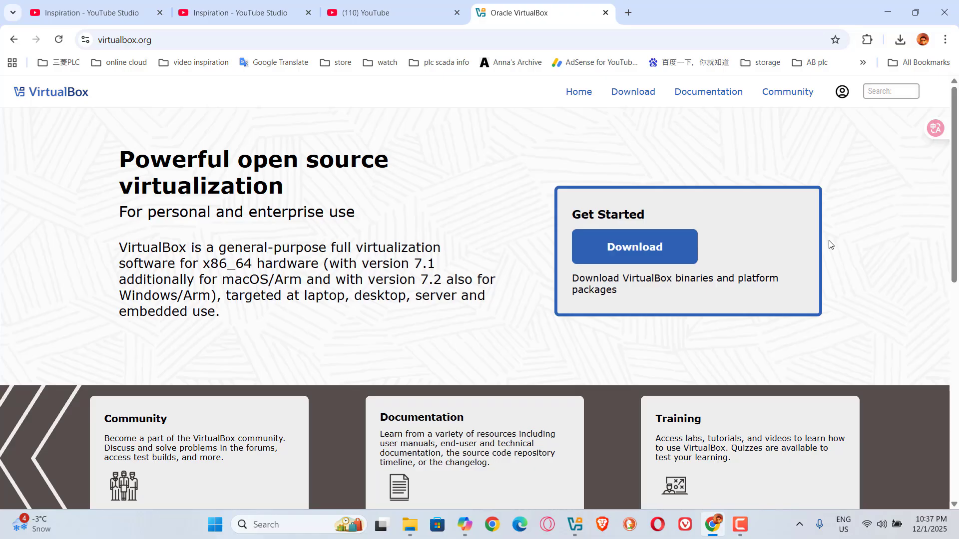
{"action": "left_click", "coordinate": [631, 247]}
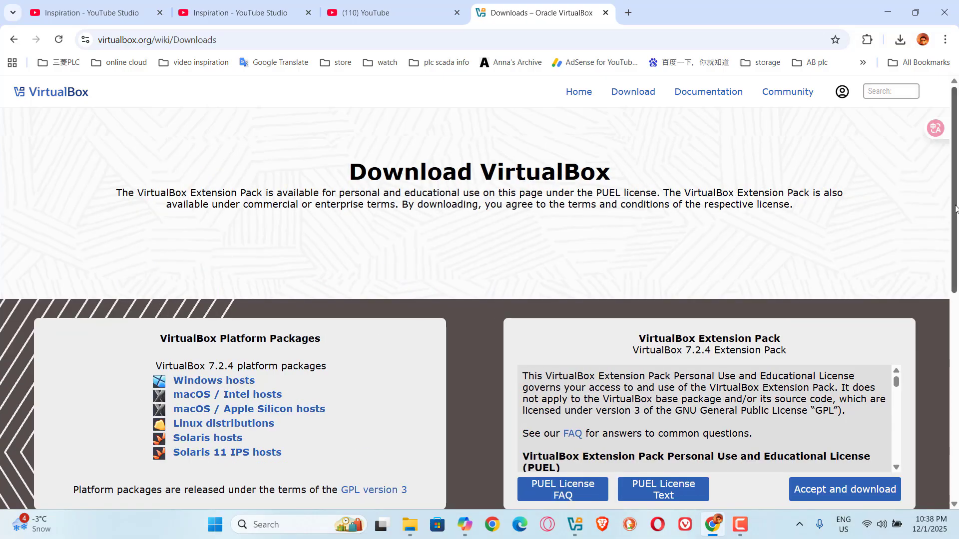
Look over the download page and the list of older VirtualBox builds, and return to the platform packages.
{"action": "left_click_drag", "start_coordinate": [958, 214], "coordinate": [957, 261]}
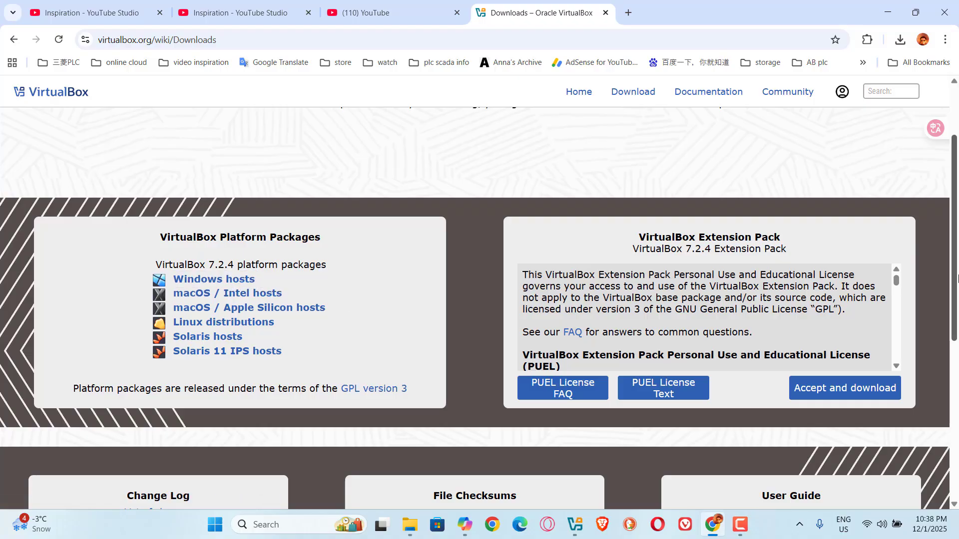
{"action": "left_click_drag", "start_coordinate": [954, 278], "coordinate": [958, 415]}
{"action": "left_click_drag", "start_coordinate": [842, 386], "coordinate": [796, 380]}
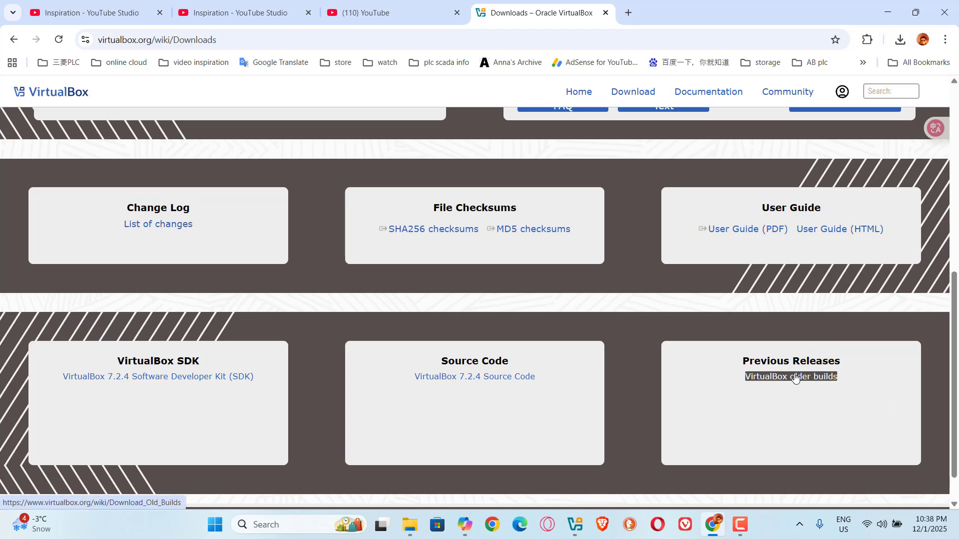
{"action": "left_click", "coordinate": [795, 378]}
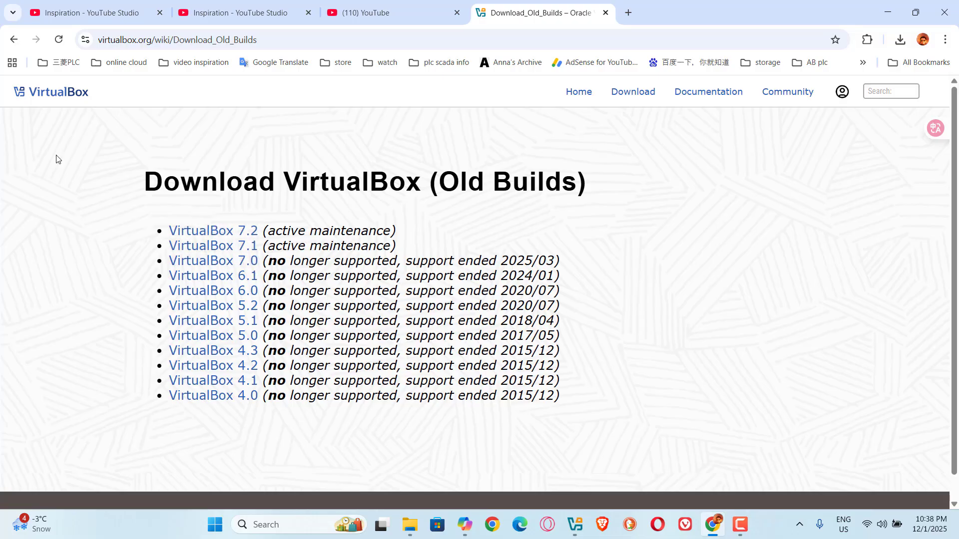
{"action": "left_click", "coordinate": [13, 44]}
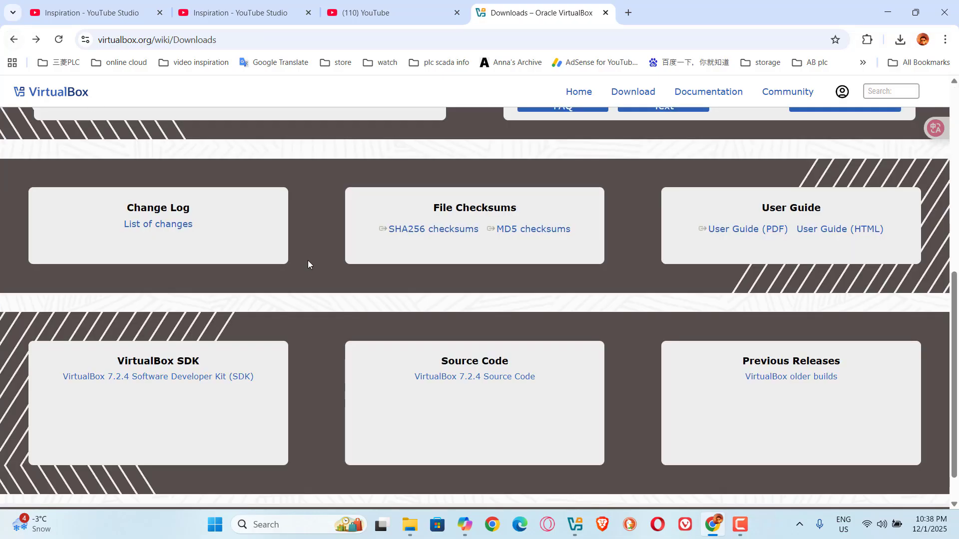
{"action": "scroll", "coordinate": [951, 273], "scroll_direction": "up", "scroll_amount": 6}
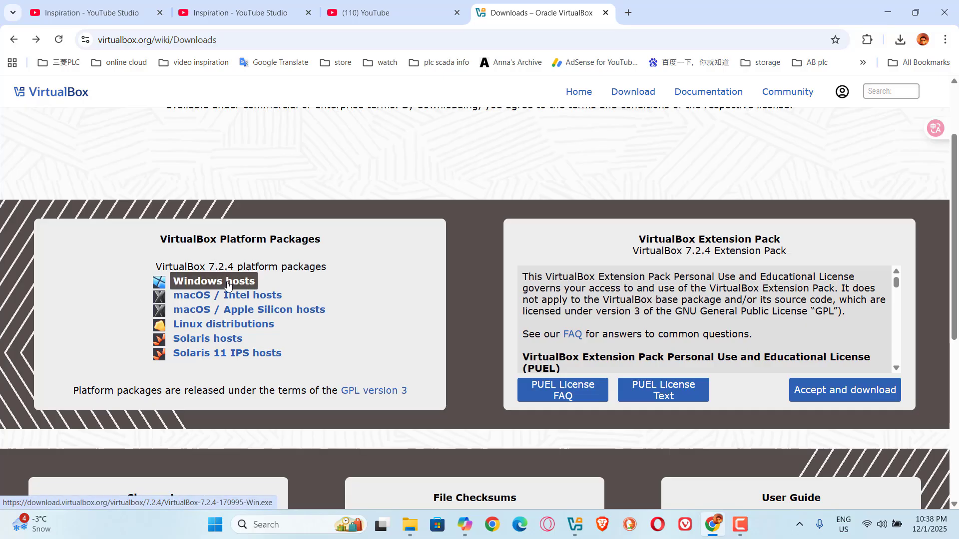
Switch to the installed Oracle VirtualBox Manager, check its version information, and close the program.
{"action": "left_click", "coordinate": [582, 530]}
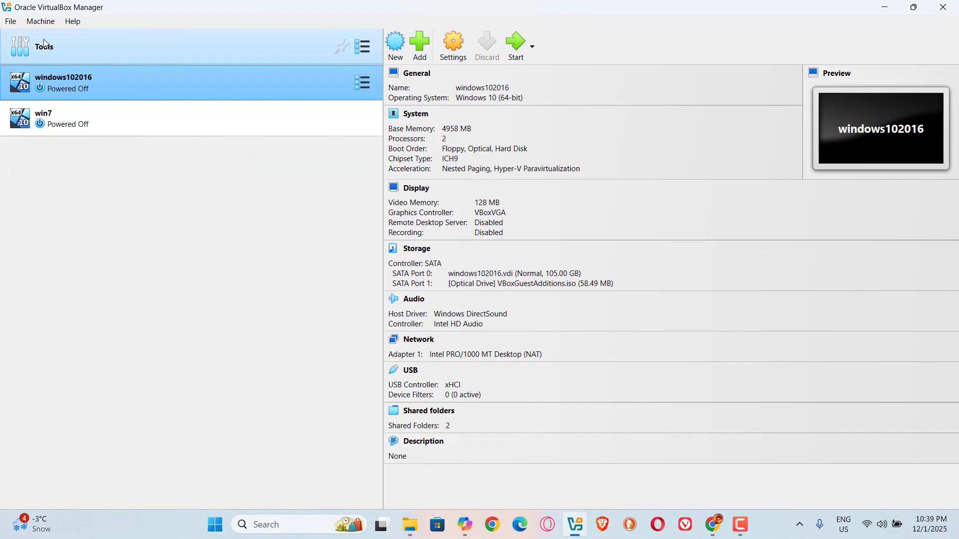
{"action": "left_click", "coordinate": [72, 21]}
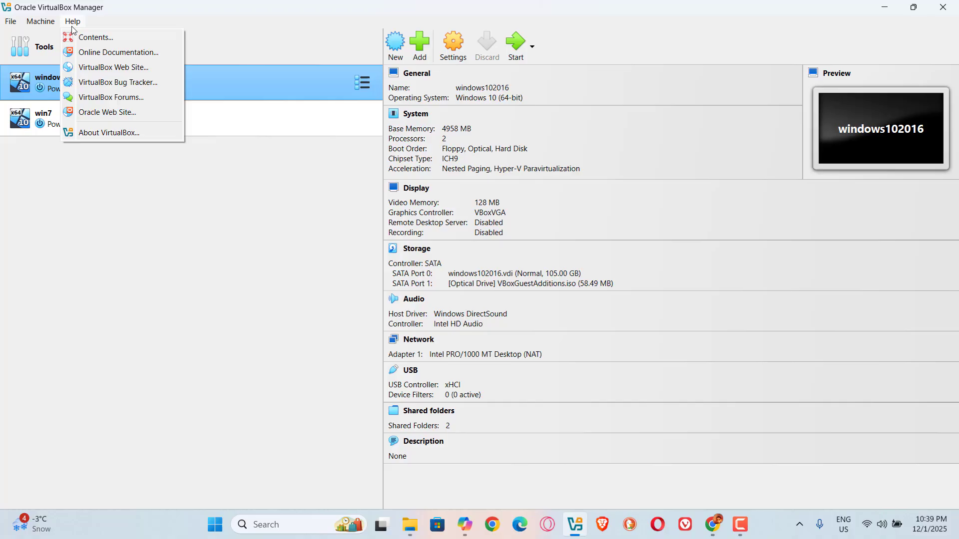
{"action": "left_click", "coordinate": [111, 132]}
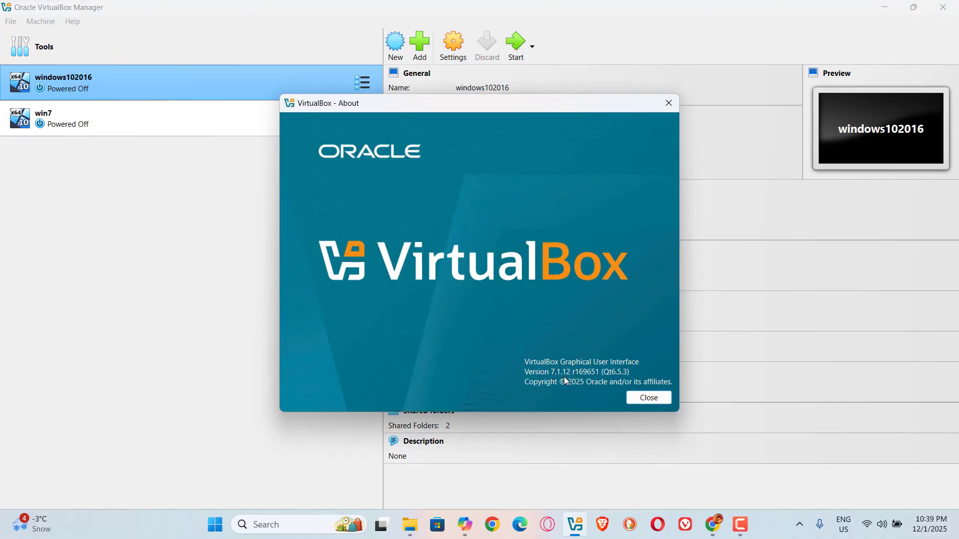
{"action": "left_click", "coordinate": [650, 398]}
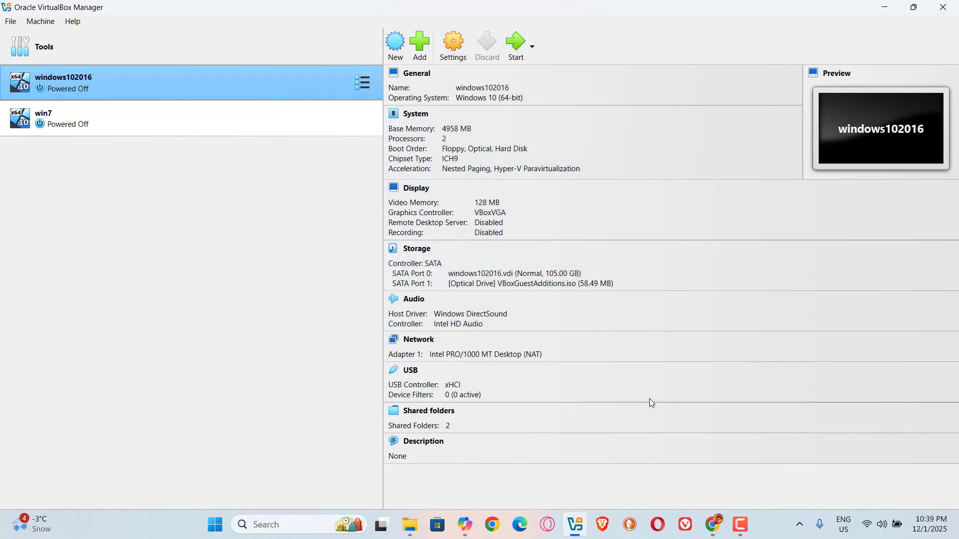
{"action": "left_click", "coordinate": [943, 7]}
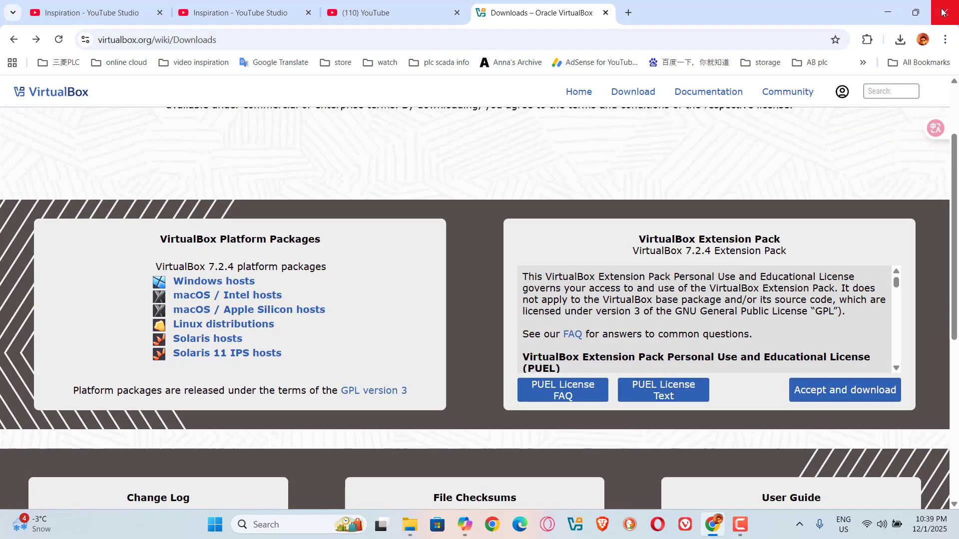
Download the VirtualBox 7.2.4 Windows hosts package to the Downloads folder and launch its installer.
{"action": "left_click", "coordinate": [222, 287]}
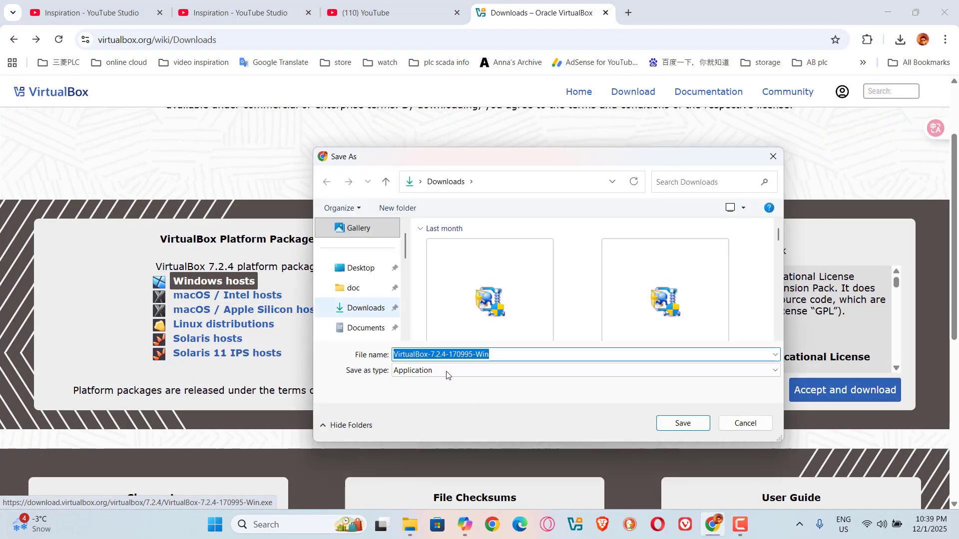
{"action": "left_click", "coordinate": [683, 423]}
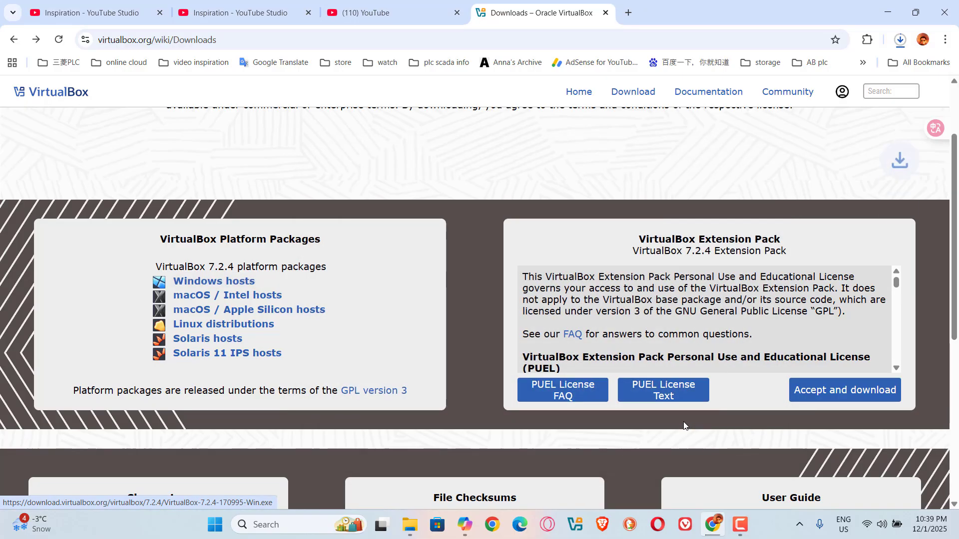
{"action": "left_click", "coordinate": [902, 49]}
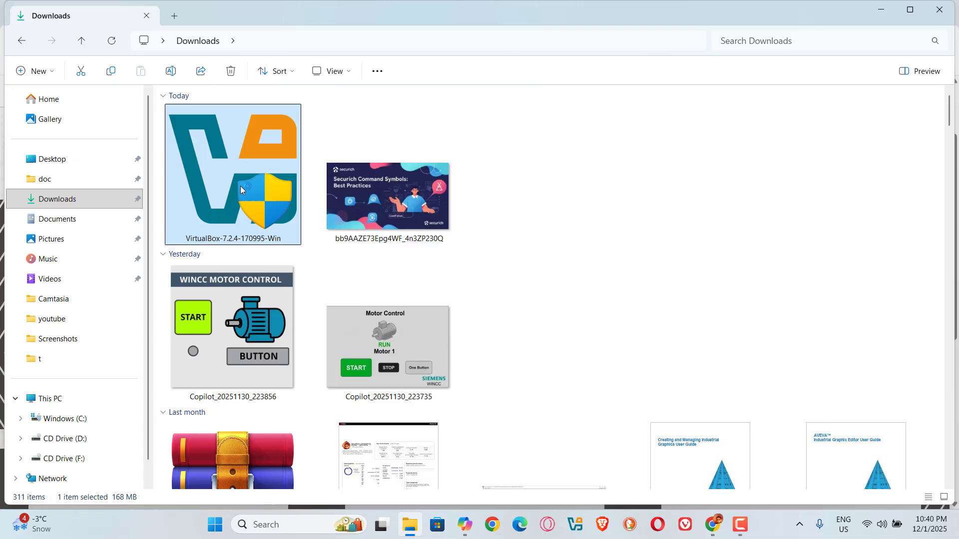
{"action": "double_click", "coordinate": [241, 186]}
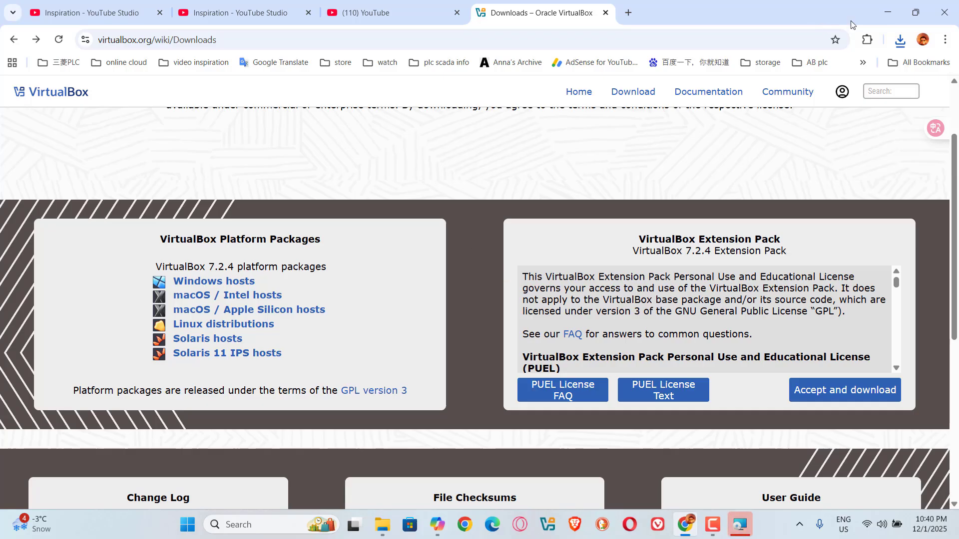
{"action": "left_click", "coordinate": [899, 12]}
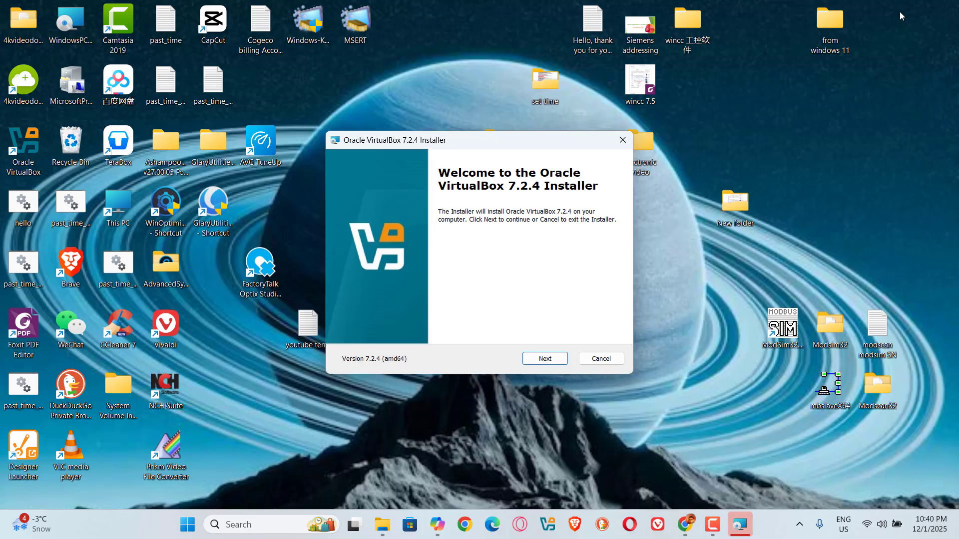
Accept the license agreement, keep the default features and location, and agree to the network disconnection and missing dependencies notices.
{"action": "left_click", "coordinate": [554, 357]}
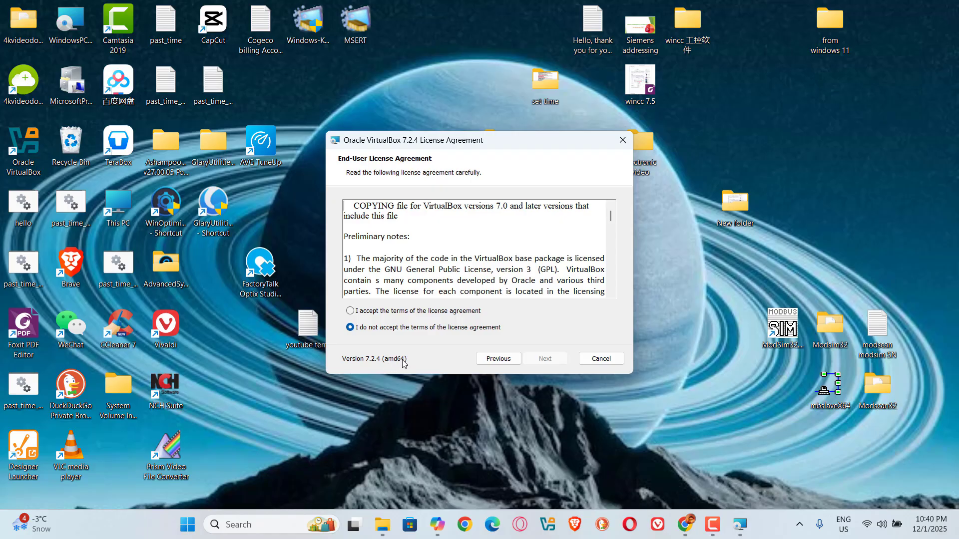
{"action": "left_click", "coordinate": [354, 312]}
{"action": "left_click", "coordinate": [545, 359]}
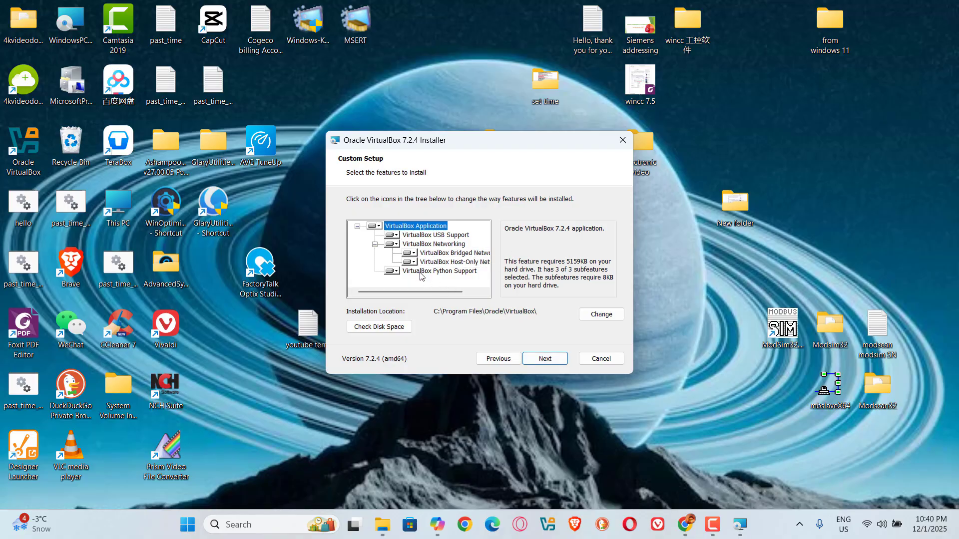
{"action": "left_click", "coordinate": [545, 359]}
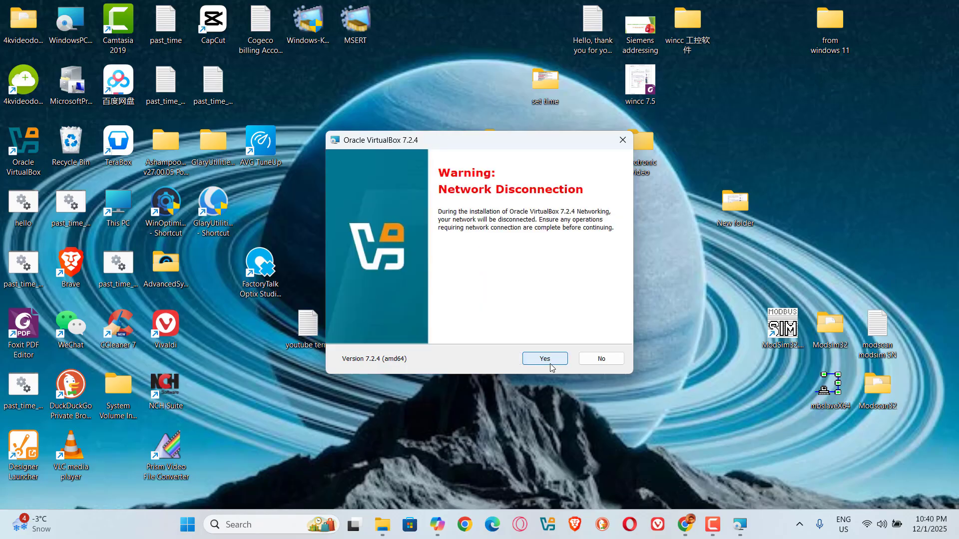
{"action": "left_click", "coordinate": [546, 362]}
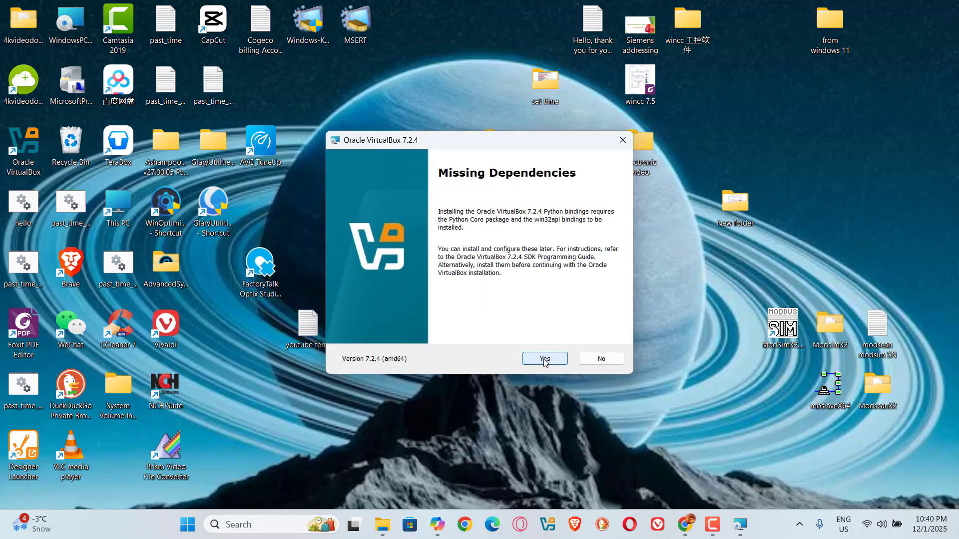
{"action": "left_click", "coordinate": [546, 361]}
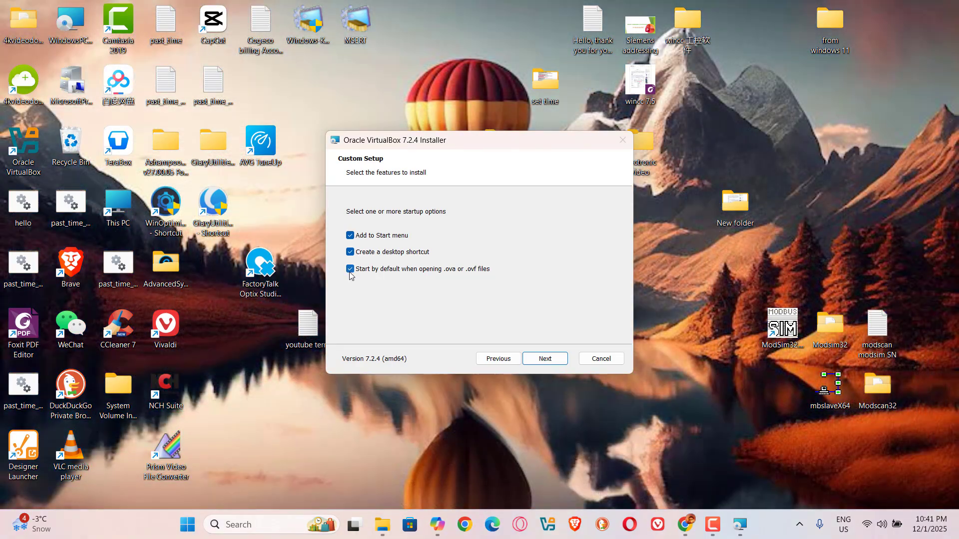
Install VirtualBox 7.2.4 with all startup options enabled, and finish the installer with starting the program enabled.
{"action": "left_click", "coordinate": [545, 360]}
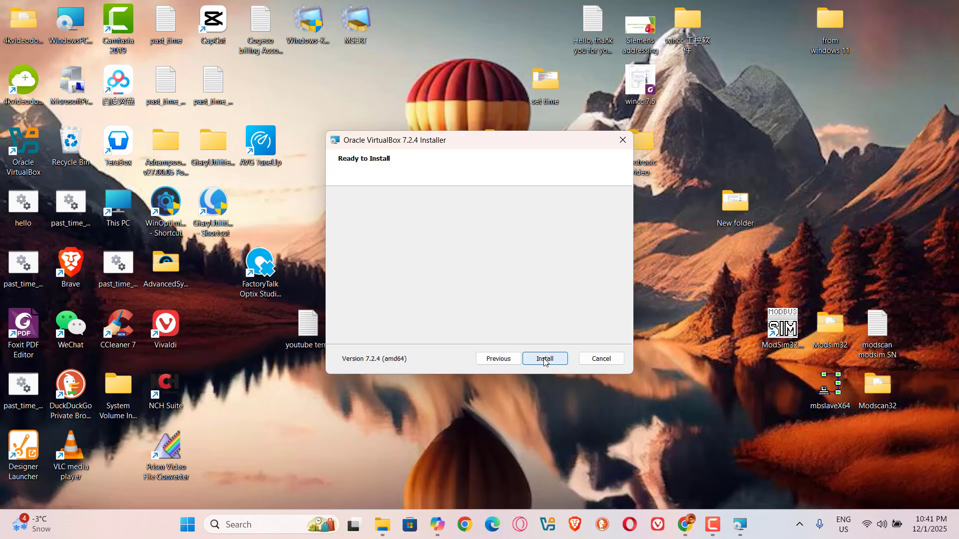
{"action": "left_click", "coordinate": [544, 360]}
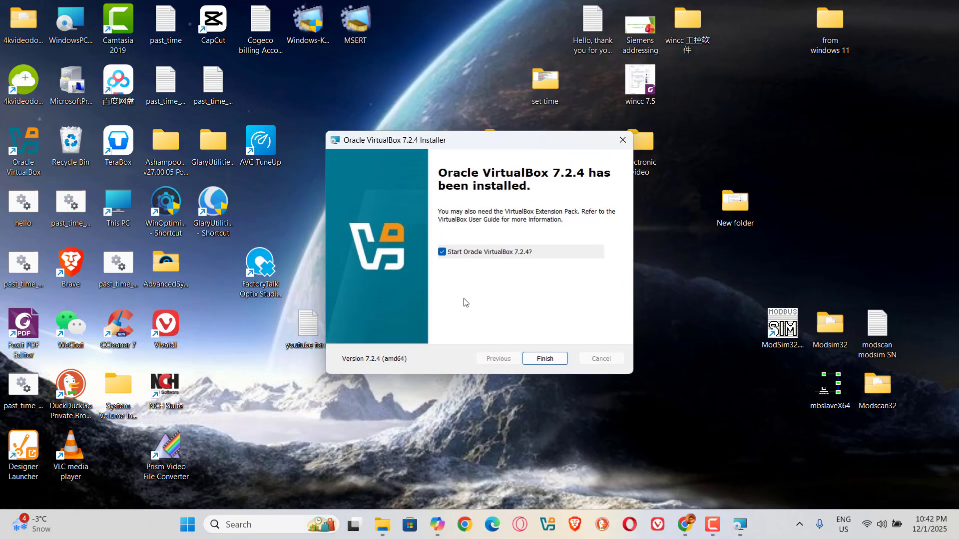
{"action": "left_click", "coordinate": [544, 359]}
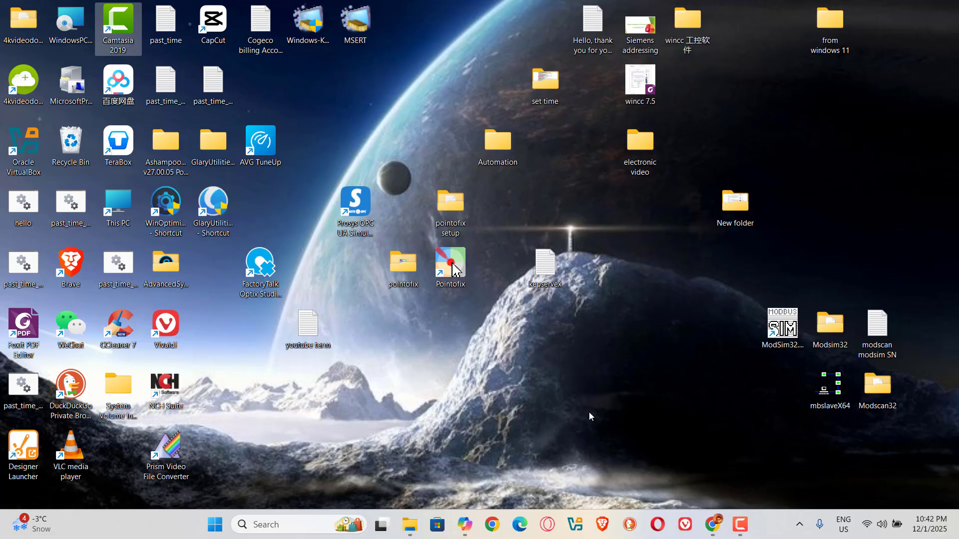
In Oracle VirtualBox Manager, show the machine list and start a new virtual machine named "windows 10".
{"action": "left_click", "coordinate": [576, 522]}
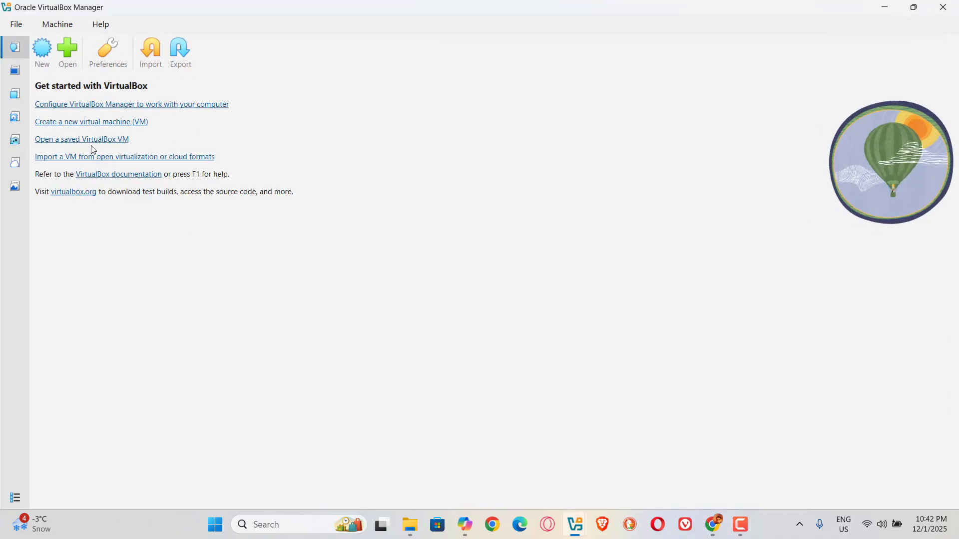
{"action": "left_click", "coordinate": [12, 75]}
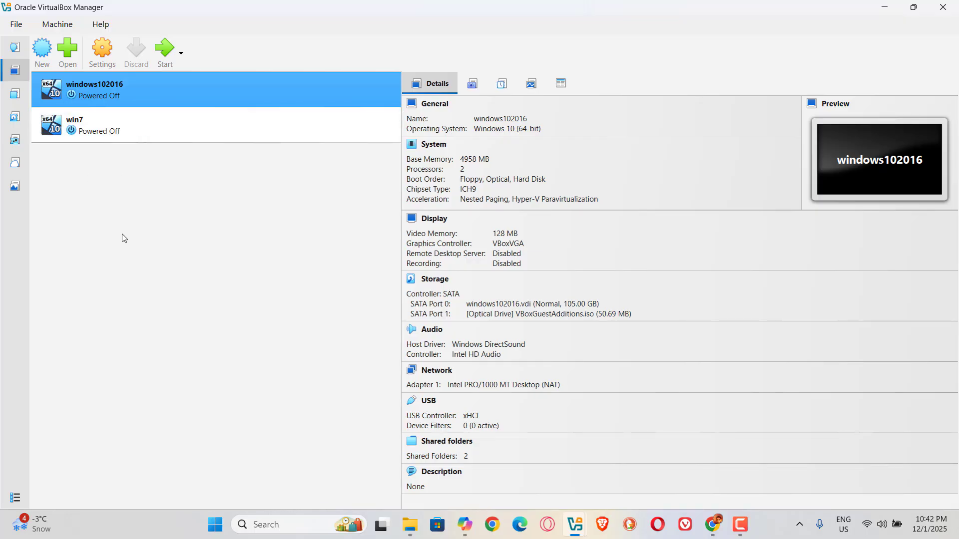
{"action": "left_click", "coordinate": [42, 55]}
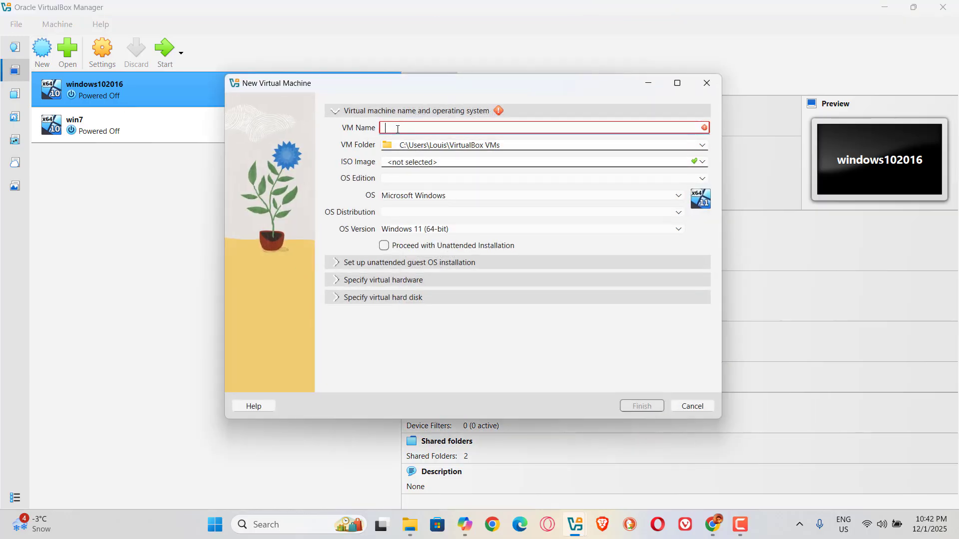
{"action": "type", "text": "windows"}
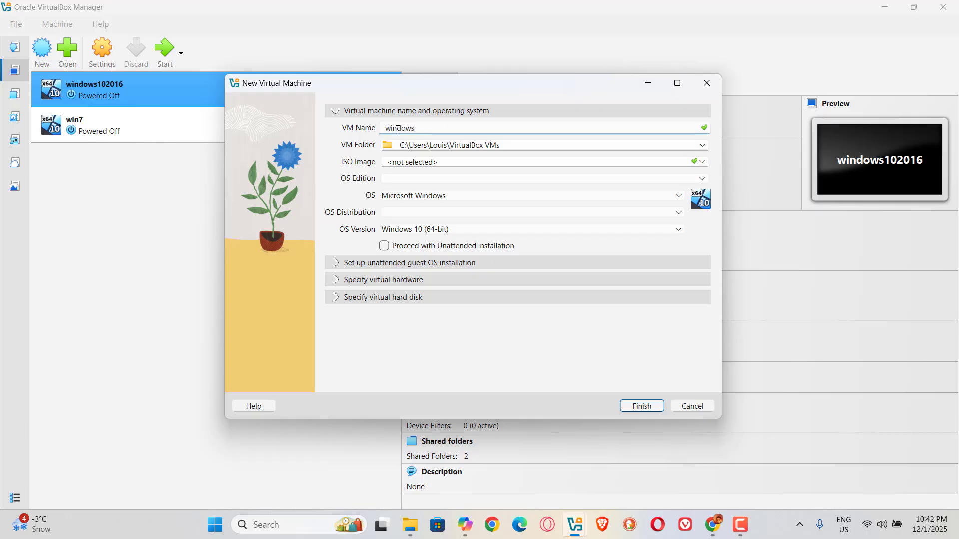
{"action": "type", "text": " 7"}
{"action": "key", "text": "BackSpace"}
{"action": "type", "text": "10"}
Review the new machine's unattended guest OS installation settings and return to its name and operating system settings.
{"action": "left_click", "coordinate": [337, 263]}
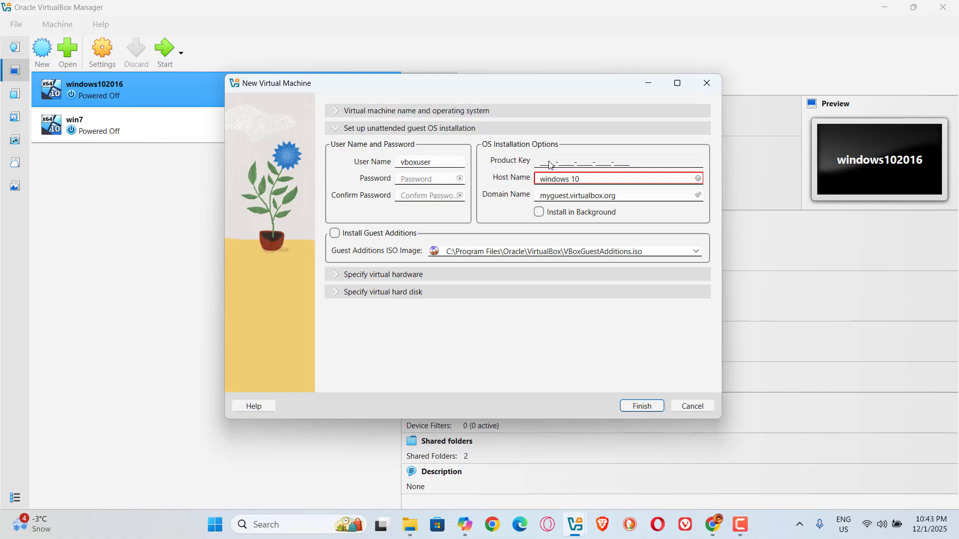
{"action": "left_click", "coordinate": [334, 115]}
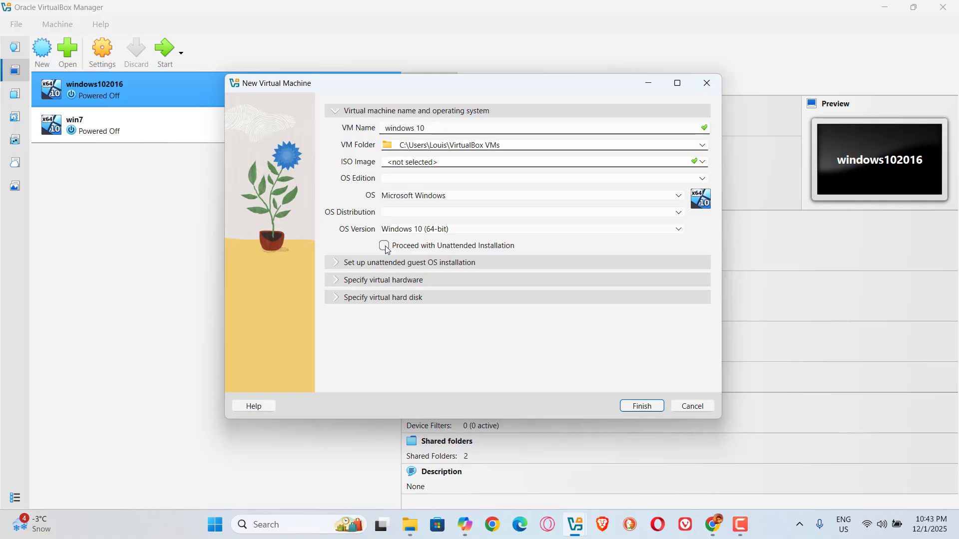
Review the new machine's unattended installation, virtual hardware and virtual hard disk settings, and cancel its creation.
{"action": "left_click", "coordinate": [337, 280]}
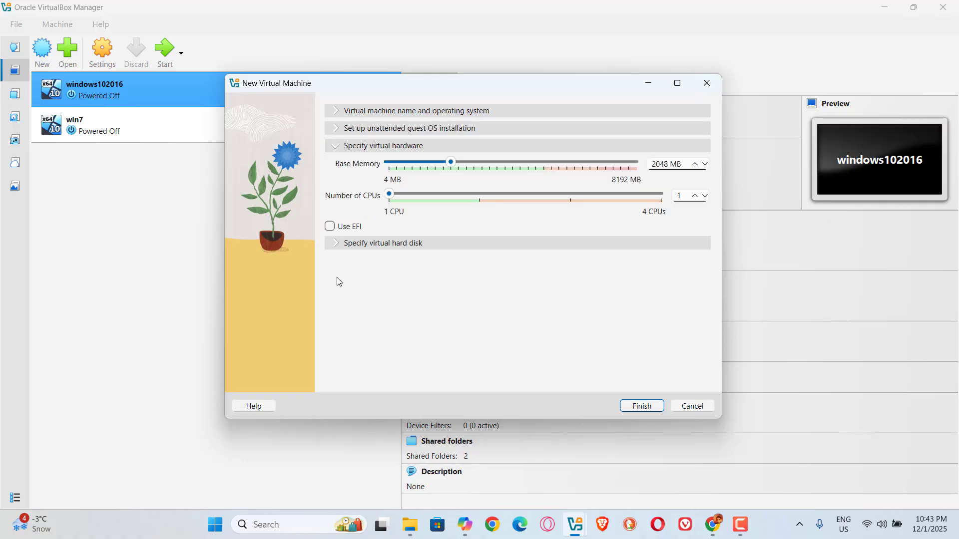
{"action": "left_click", "coordinate": [338, 112]}
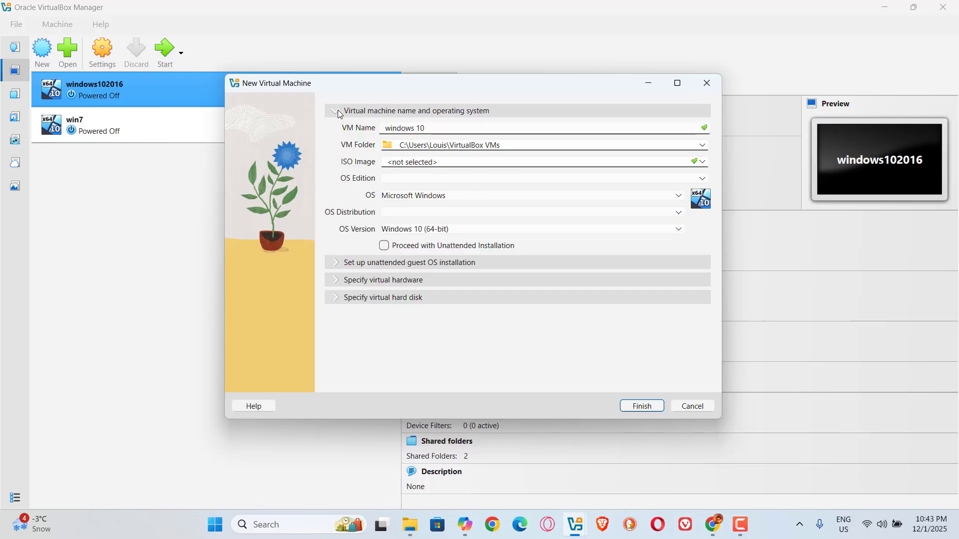
{"action": "left_click", "coordinate": [339, 267]}
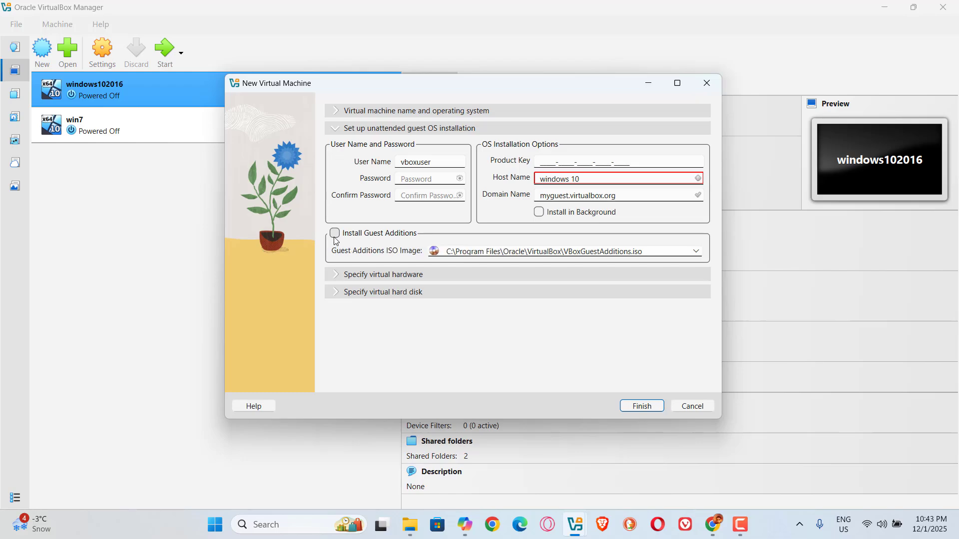
{"action": "left_click", "coordinate": [335, 278]}
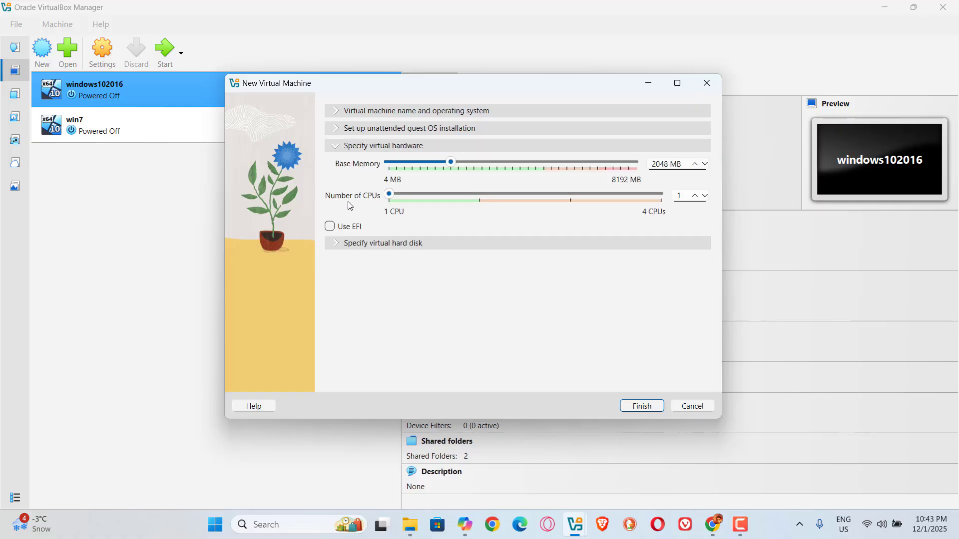
{"action": "left_click", "coordinate": [338, 243]}
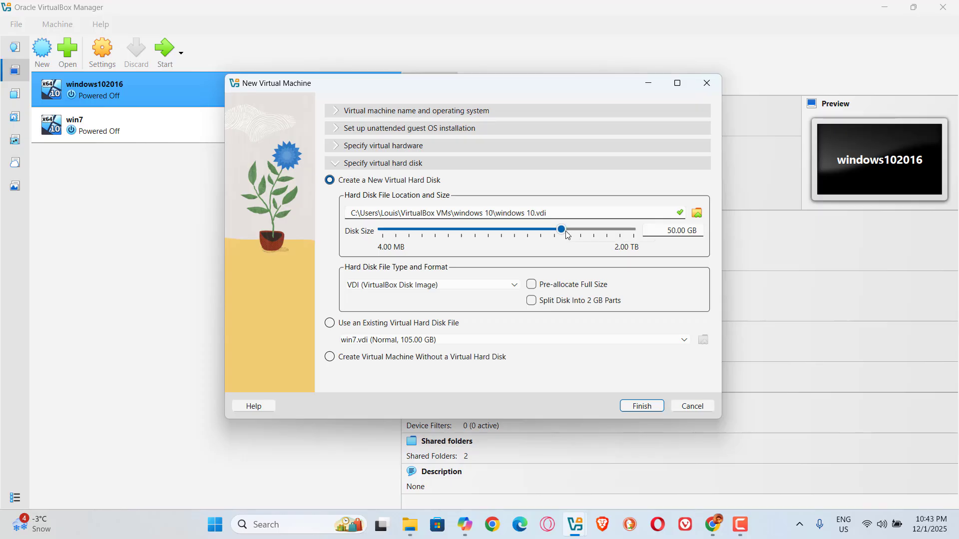
{"action": "mouse_move", "coordinate": [568, 235]}
{"action": "left_click", "coordinate": [692, 407]}
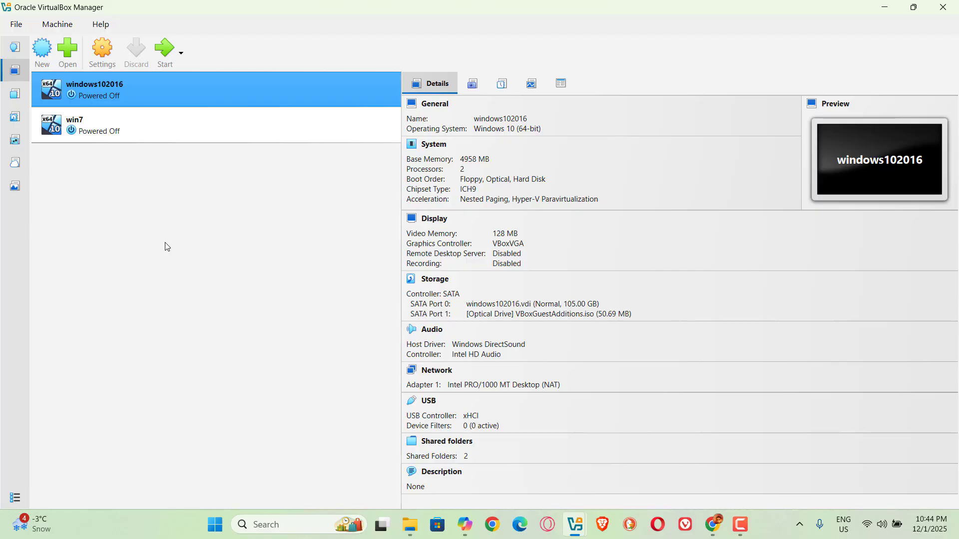
{"action": "left_click", "coordinate": [754, 529]}
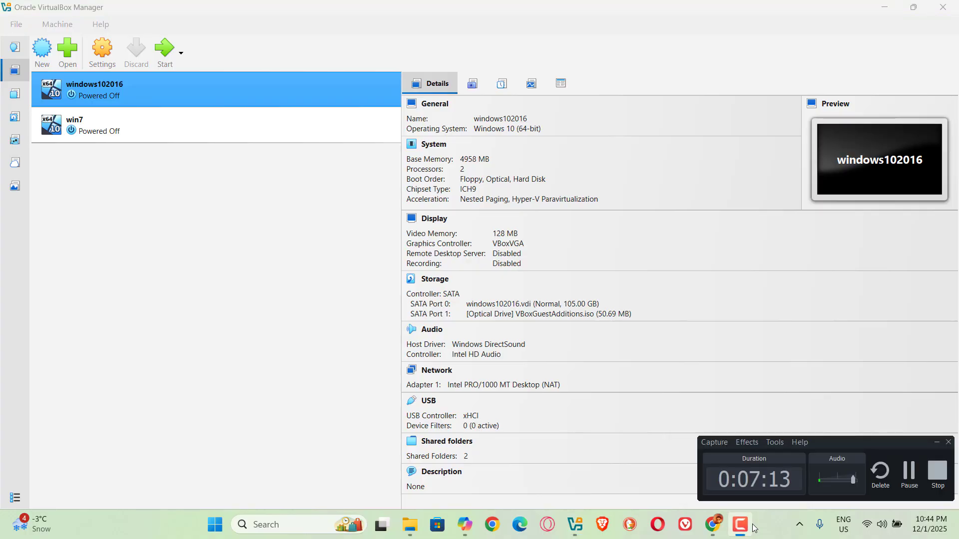
{"action": "left_click", "coordinate": [939, 478]}
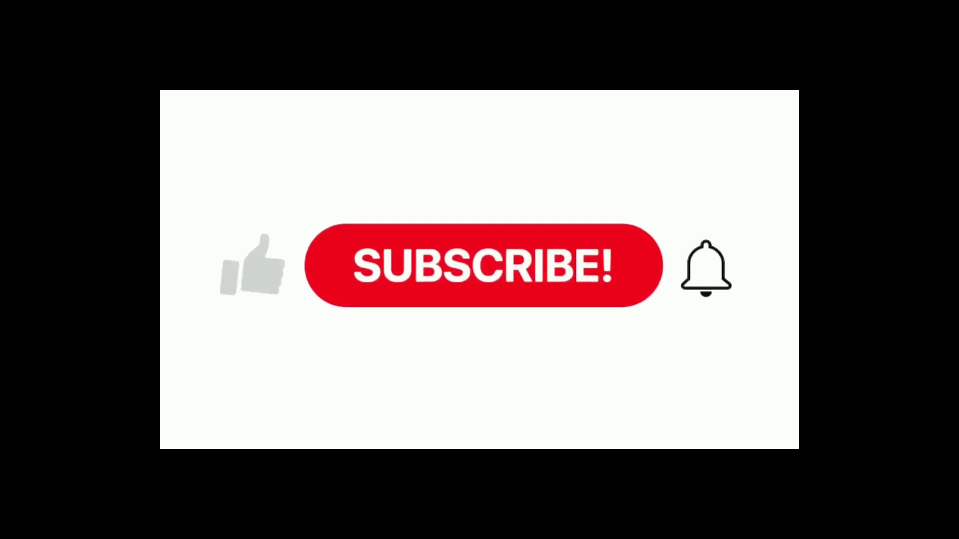